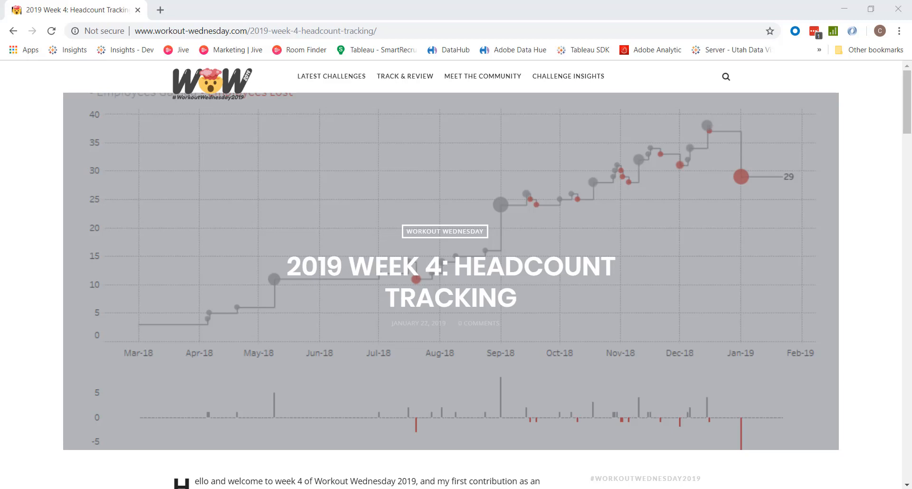
# Step: Read the data prep and dashboard requirements of the Week 4 headcount tracking challenge, and switch to Tableau
pyautogui.click(909, 438)
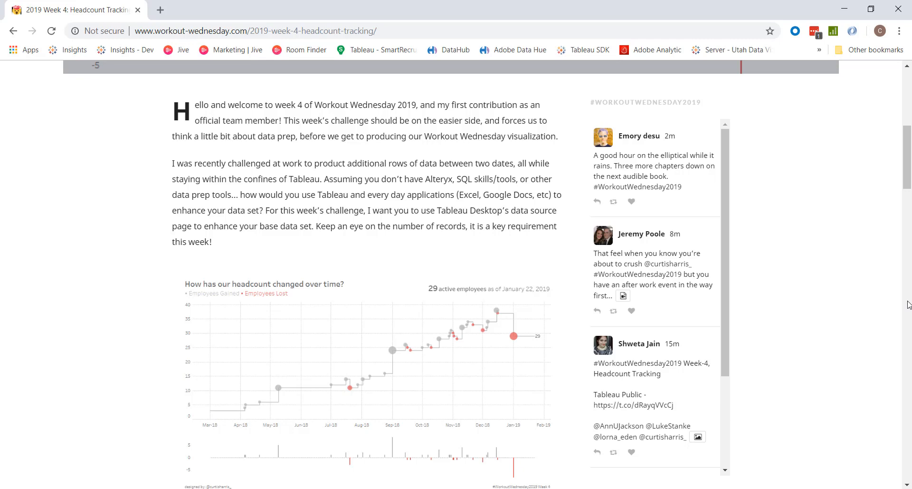
pyautogui.moveTo(909, 183); pyautogui.dragTo(901, 252)
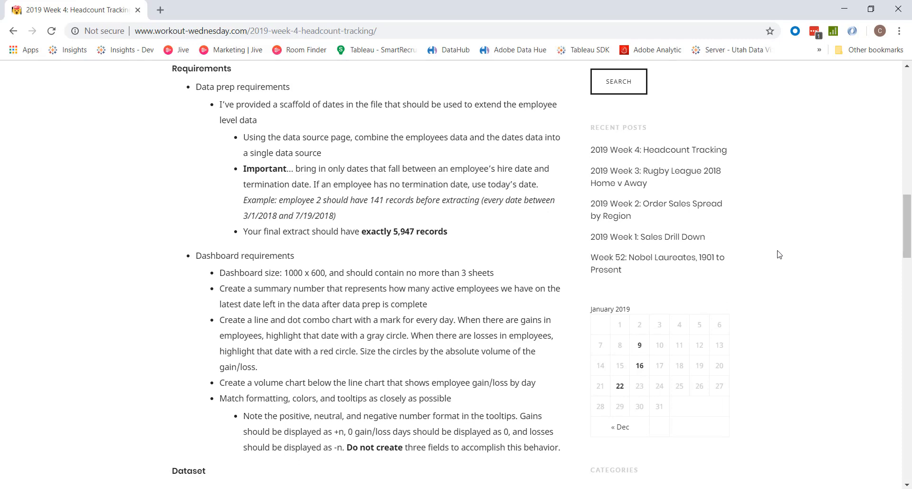
pyautogui.hotkey('alt', 'Tab')
pyautogui.hotkey('alt', 'Tab')
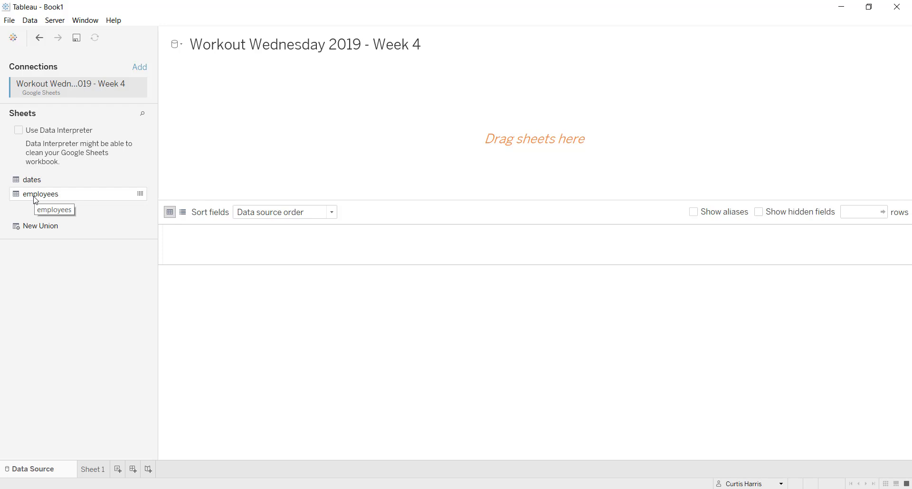
# Step: Preview the employees sheet by adding it to the data source canvas, and remove it again
pyautogui.moveTo(35, 199); pyautogui.dragTo(220, 135)
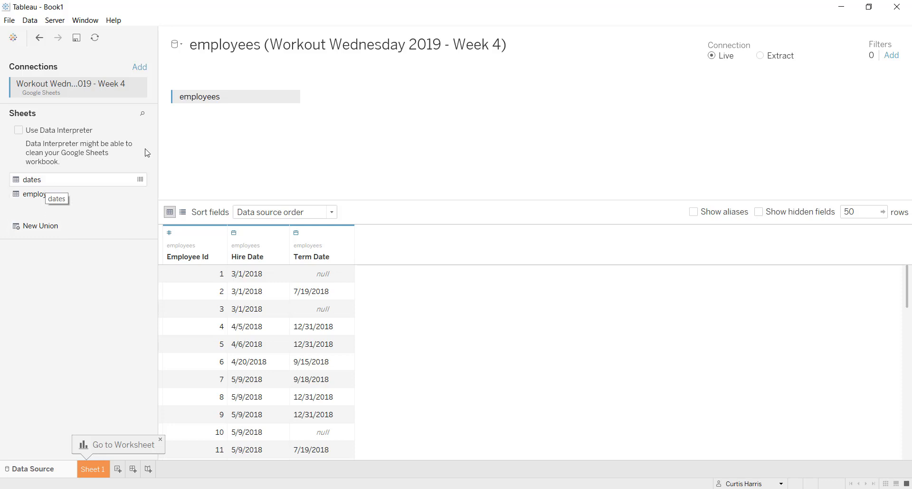
pyautogui.click(292, 96)
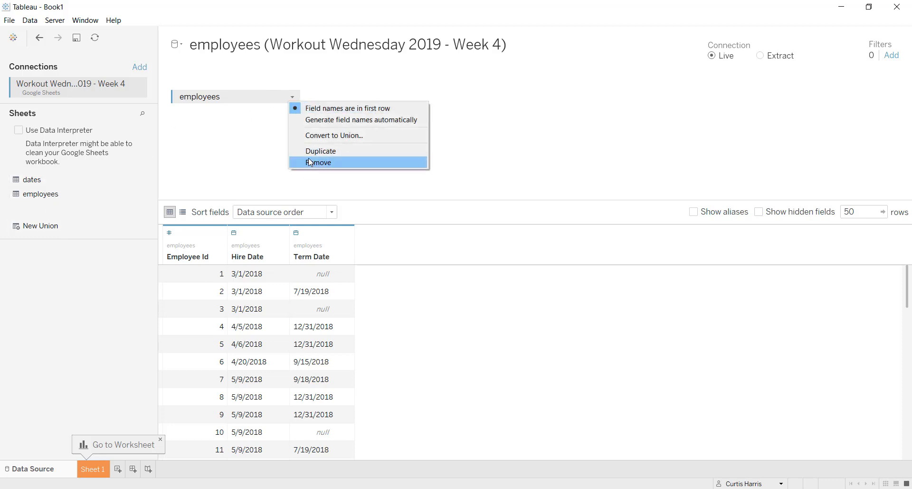
pyautogui.click(311, 162)
# Step: Preview the full range of the dates sheet on the data source canvas, and remove the sheet again
pyautogui.moveTo(61, 182); pyautogui.dragTo(259, 152)
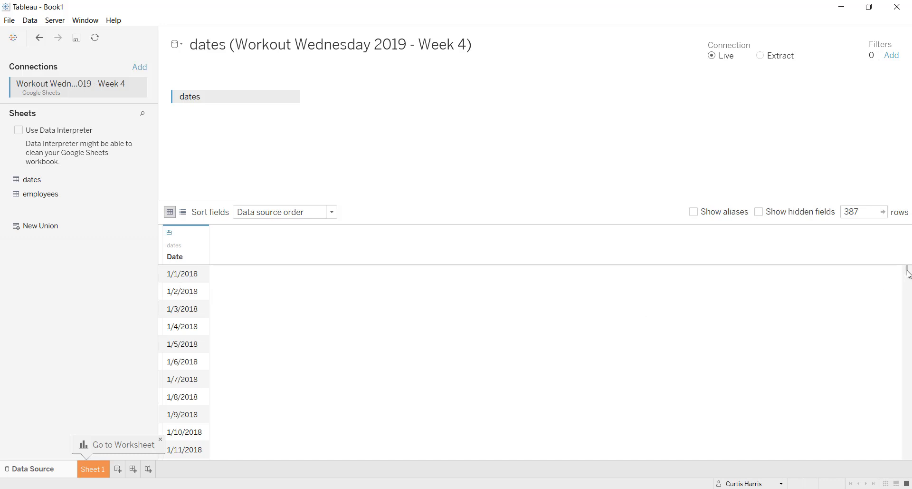
pyautogui.moveTo(908, 282); pyautogui.dragTo(894, 468)
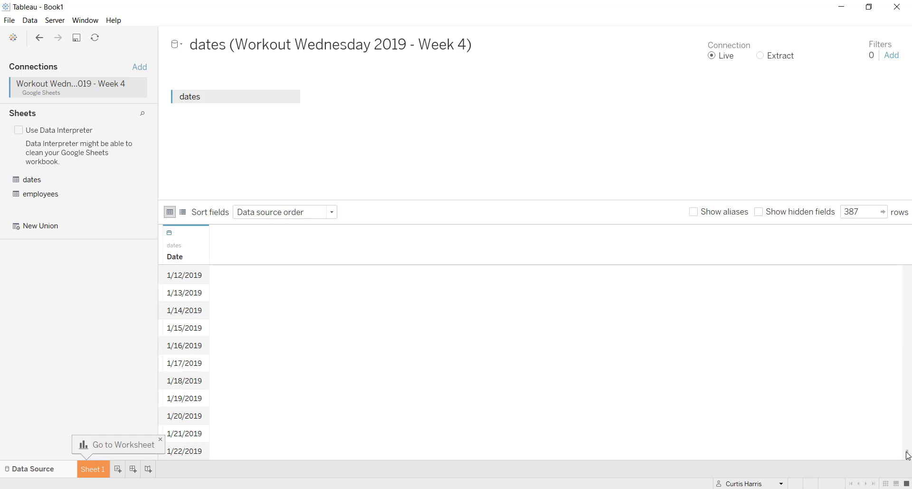
pyautogui.moveTo(908, 452); pyautogui.dragTo(908, 271)
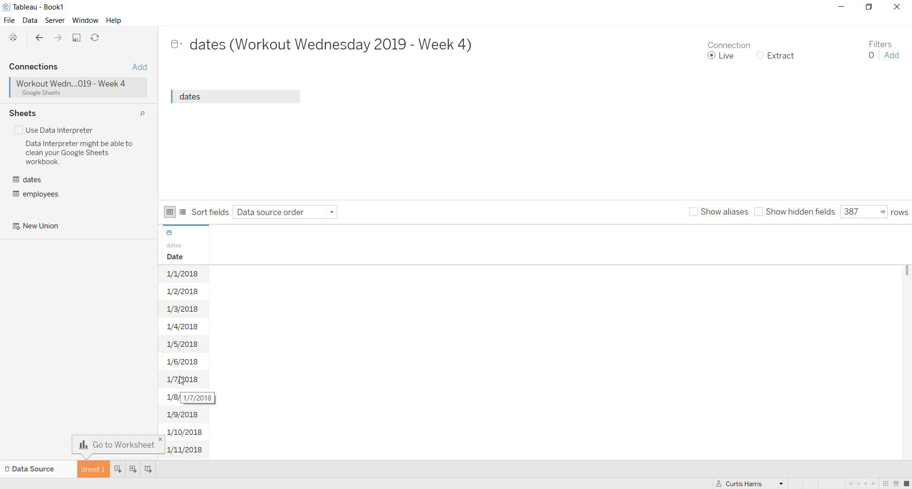
pyautogui.click(293, 97)
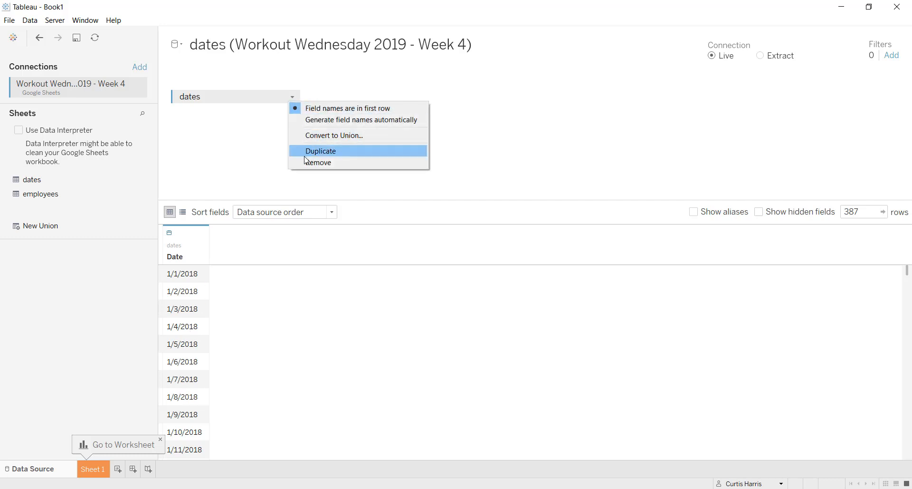
pyautogui.click(319, 162)
# Step: Add the employees sheet to the data source canvas and join the dates sheet to it with an inner join
pyautogui.moveTo(48, 195); pyautogui.dragTo(294, 145)
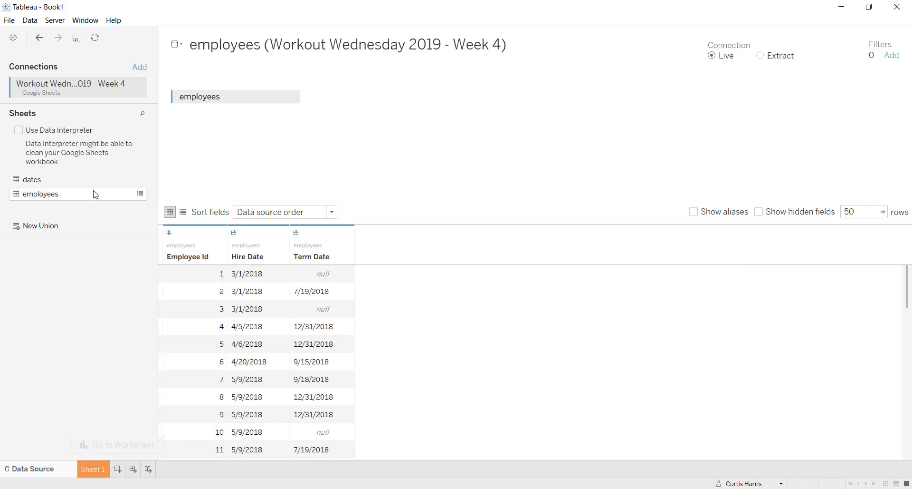
pyautogui.moveTo(94, 179); pyautogui.dragTo(463, 137)
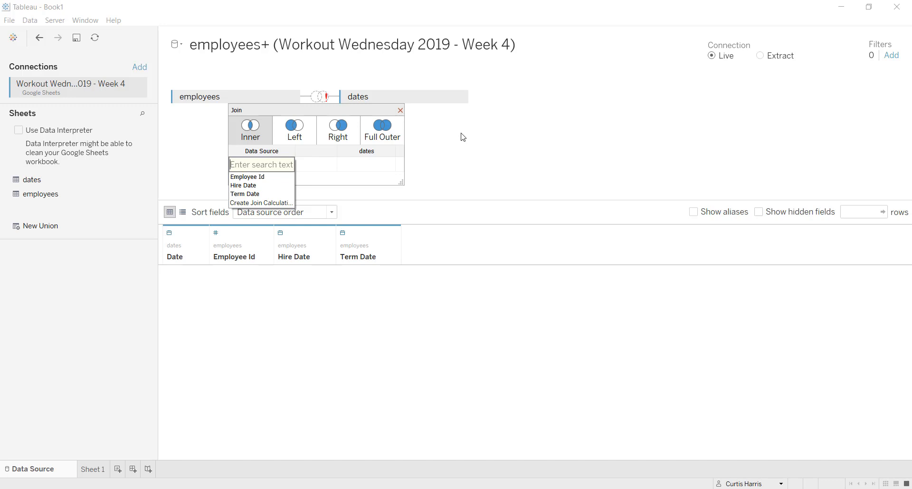
# Step: Try matching first Hire Date and instead Term Date from employees to Date in the inner join clause
pyautogui.click(269, 188)
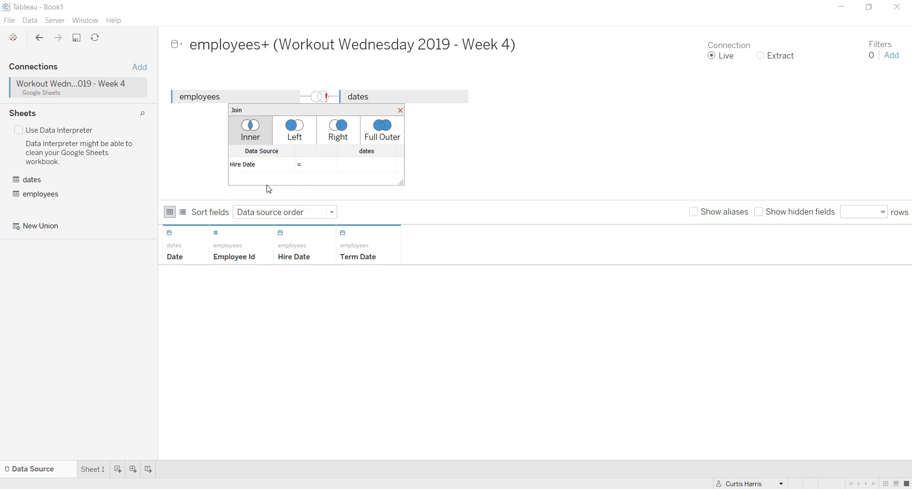
pyautogui.click(380, 173)
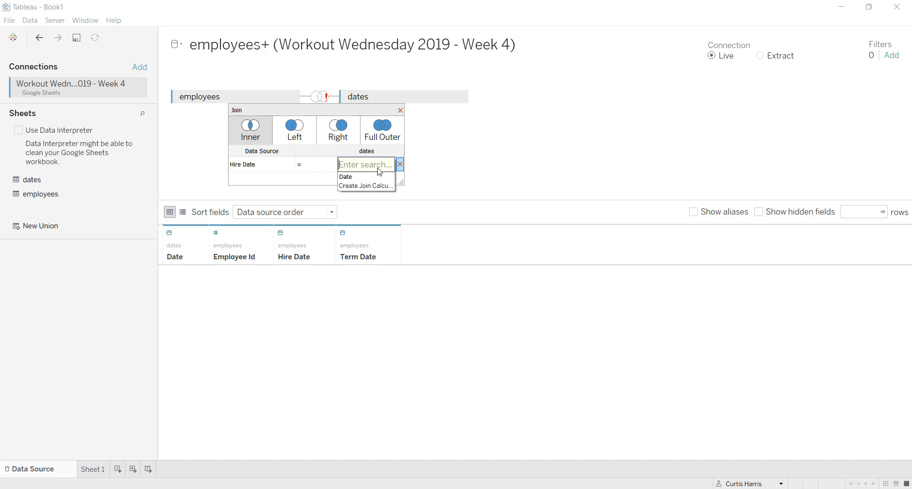
pyautogui.click(374, 176)
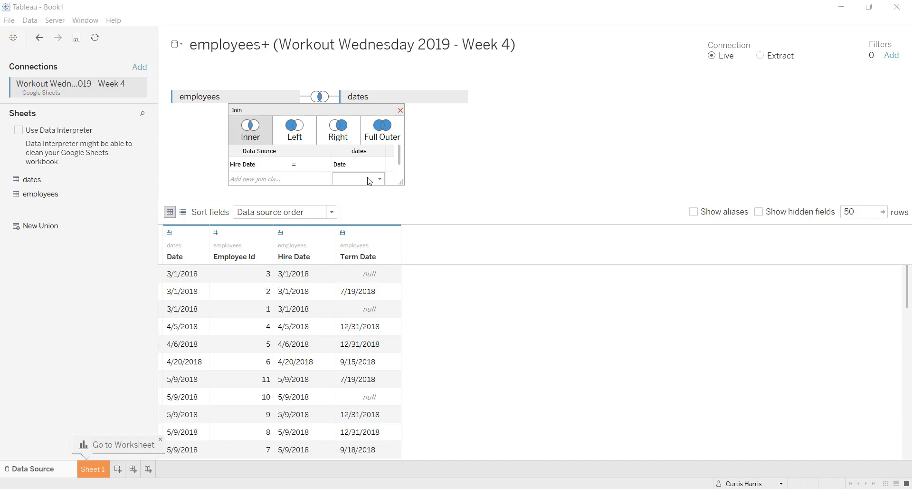
pyautogui.click(284, 165)
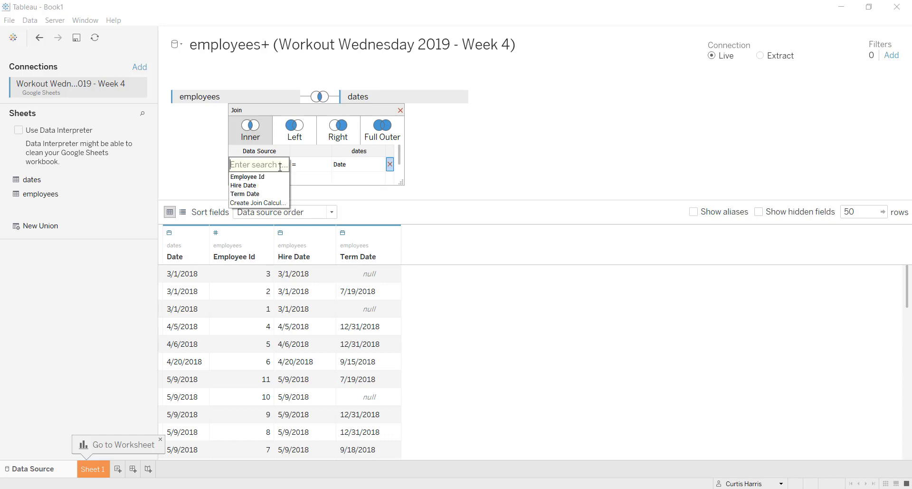
pyautogui.click(267, 193)
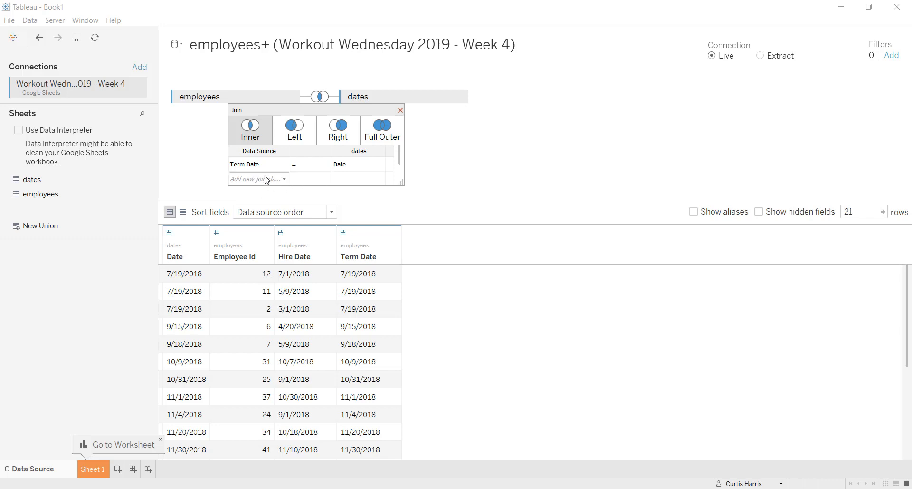
pyautogui.click(285, 169)
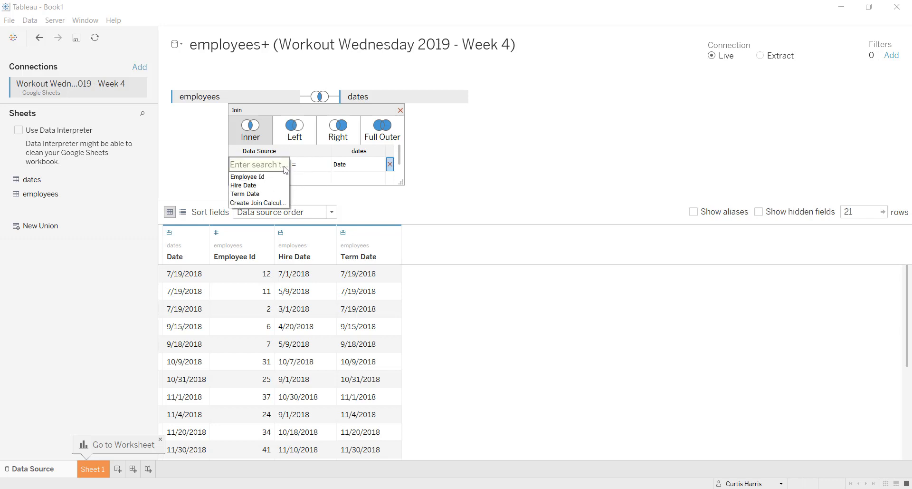
pyautogui.click(258, 202)
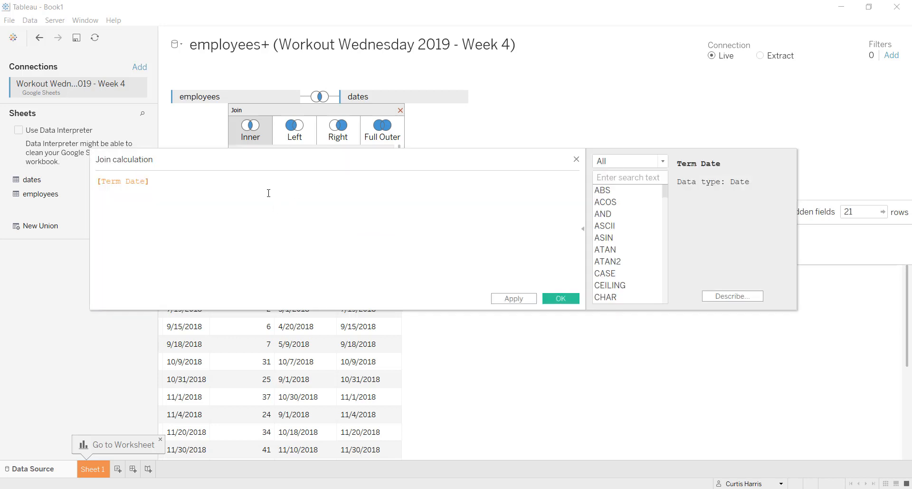
pyautogui.click(577, 159)
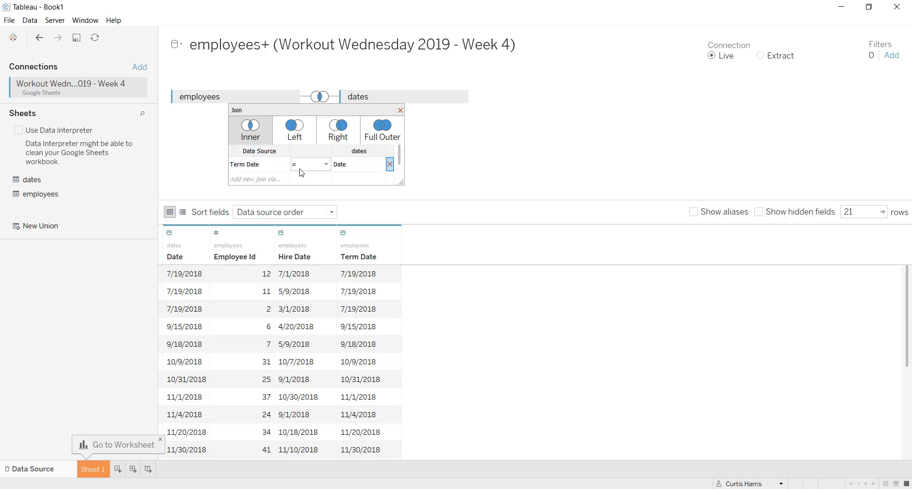
# Step: Replace the employees side of the join clause with a join calculation of 1
pyautogui.click(285, 168)
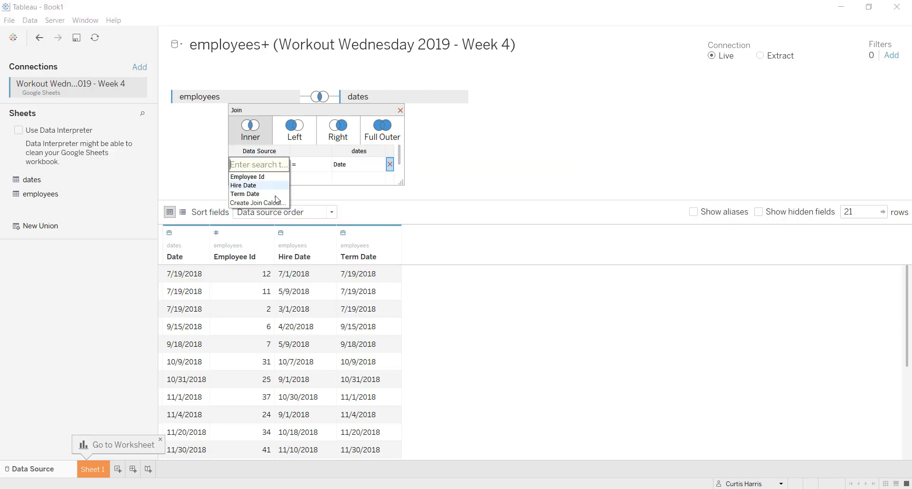
pyautogui.click(256, 202)
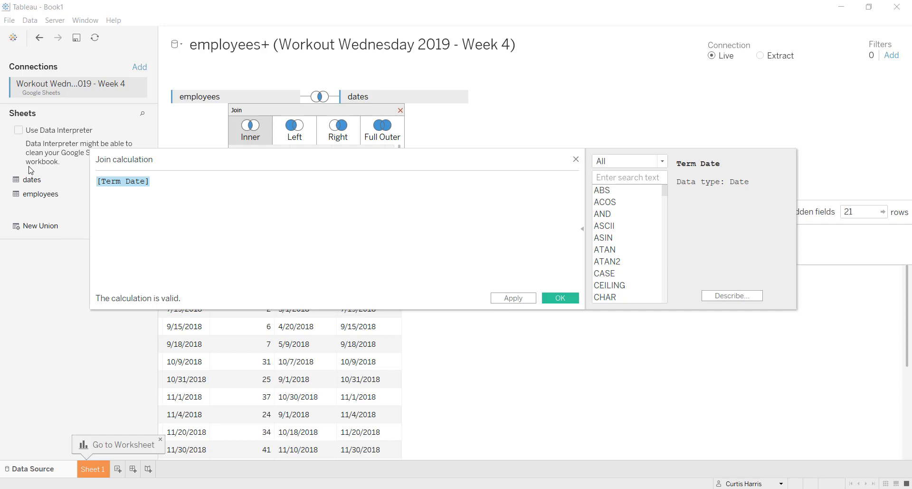
pyautogui.press('BackSpace')
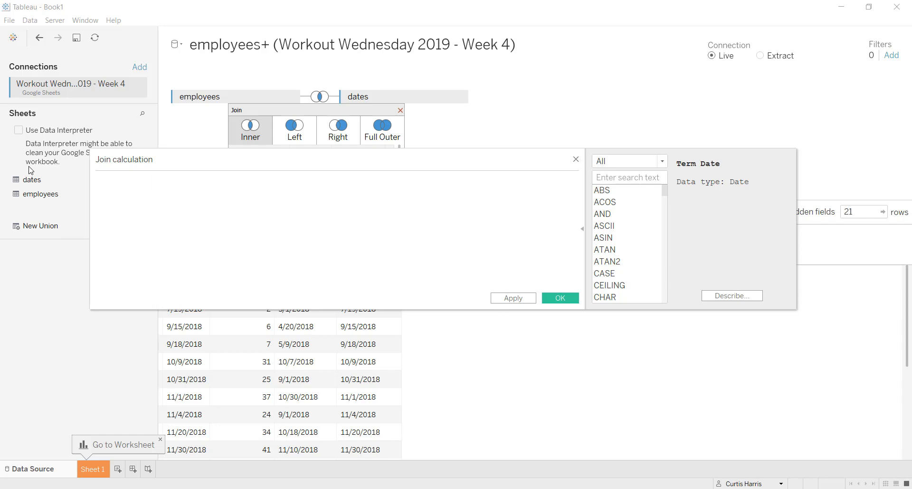
pyautogui.write('1')
pyautogui.press('BackSpace')
pyautogui.write('1900000')
pyautogui.hotkey('ctrl', 'a')
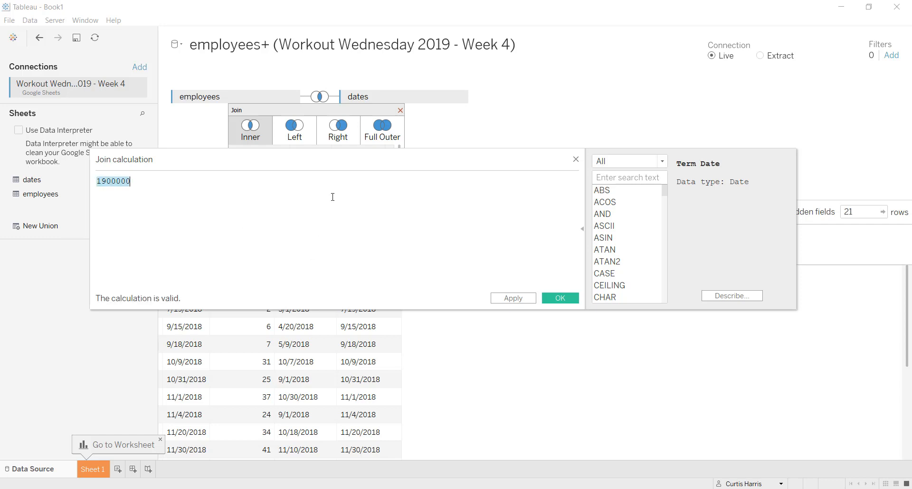
pyautogui.write('1')
pyautogui.click(559, 298)
# Step: Set the dates side of the join clause to a join calculation of 1, and sort the preview rows by Employee Id
pyautogui.click(383, 165)
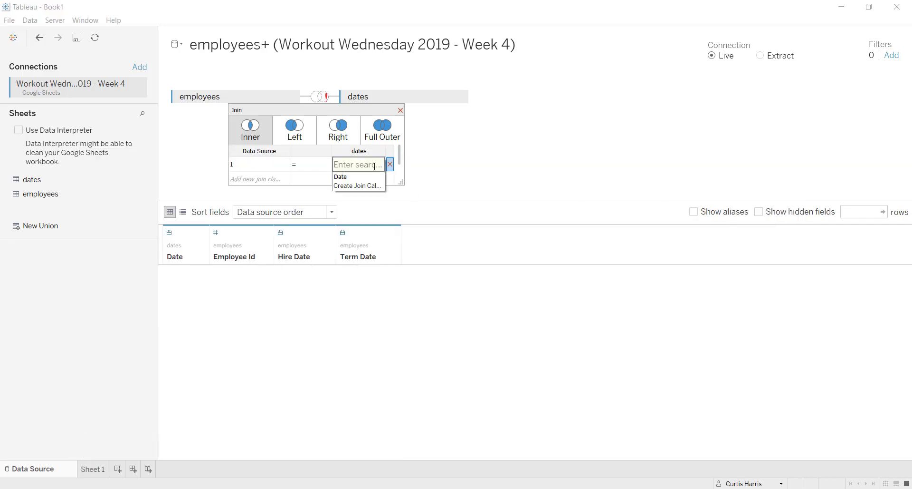
pyautogui.click(369, 185)
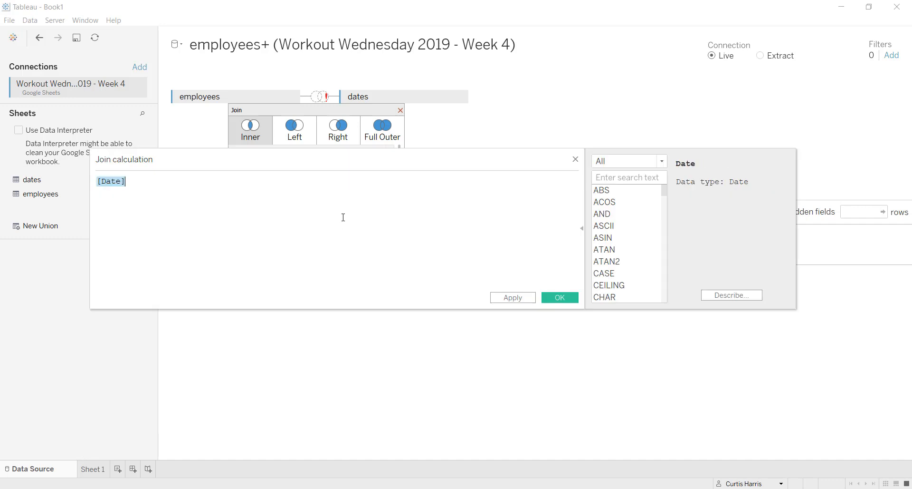
pyautogui.write('1')
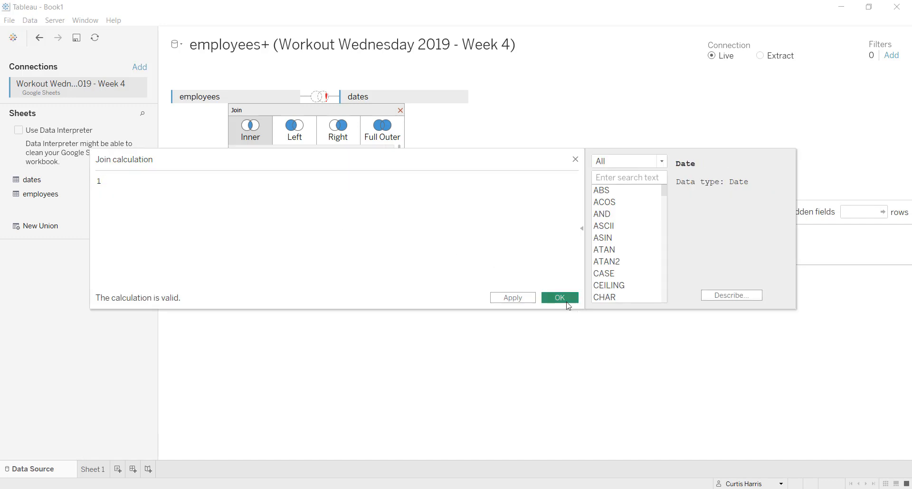
pyautogui.click(561, 298)
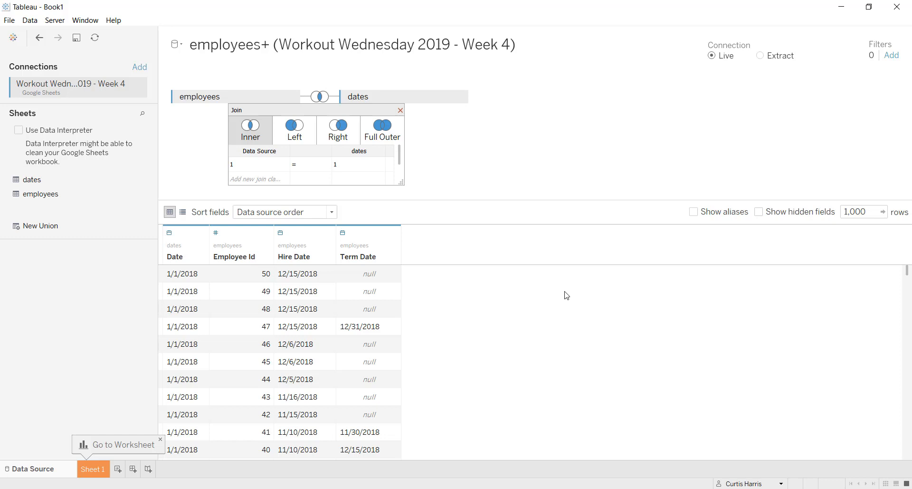
pyautogui.click(401, 111)
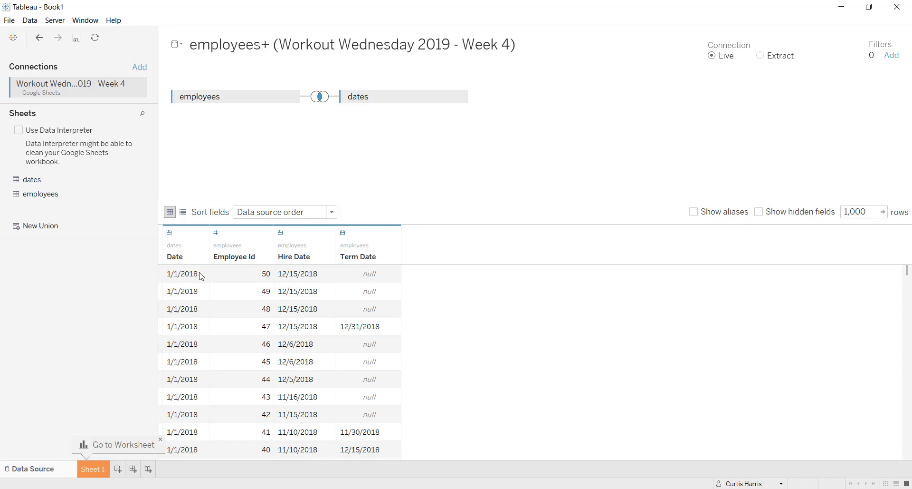
pyautogui.click(266, 256)
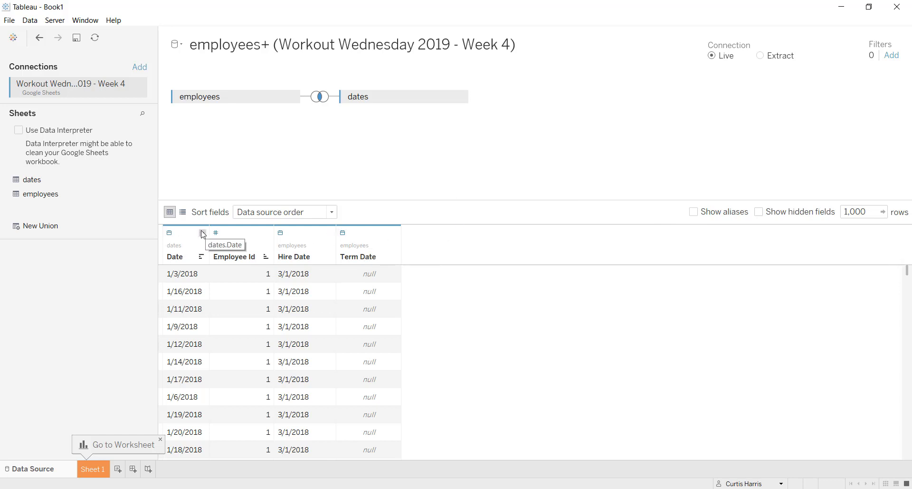
# Step: Create a calculated field from the Date column and name it "Valid Dates?"
pyautogui.click(203, 232)
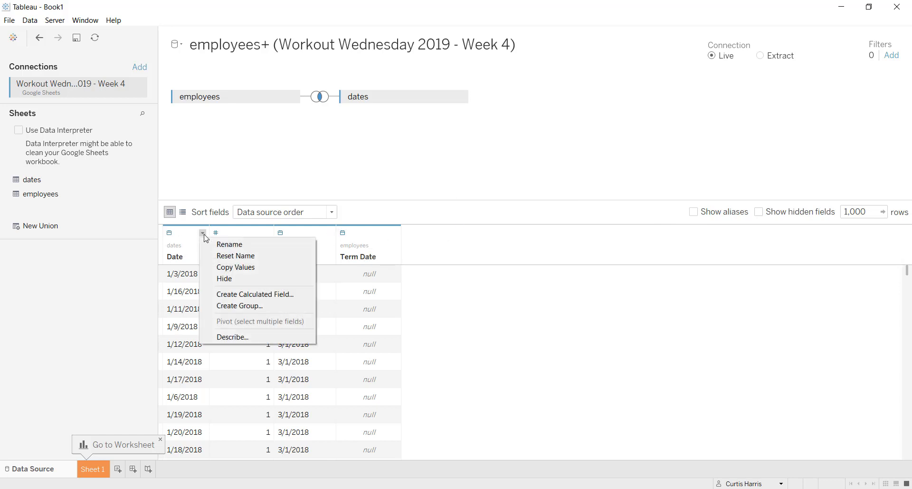
pyautogui.click(237, 292)
pyautogui.write('Va')
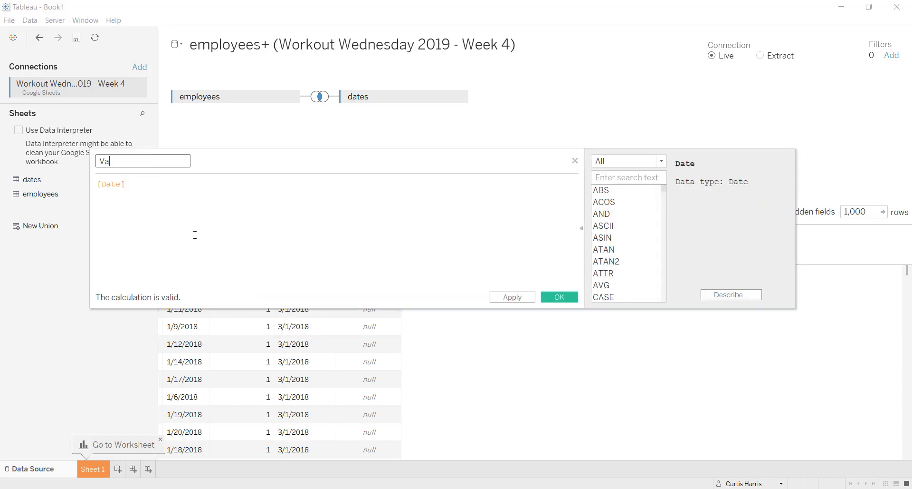
pyautogui.write('lid Dates?')
pyautogui.press('Tab')
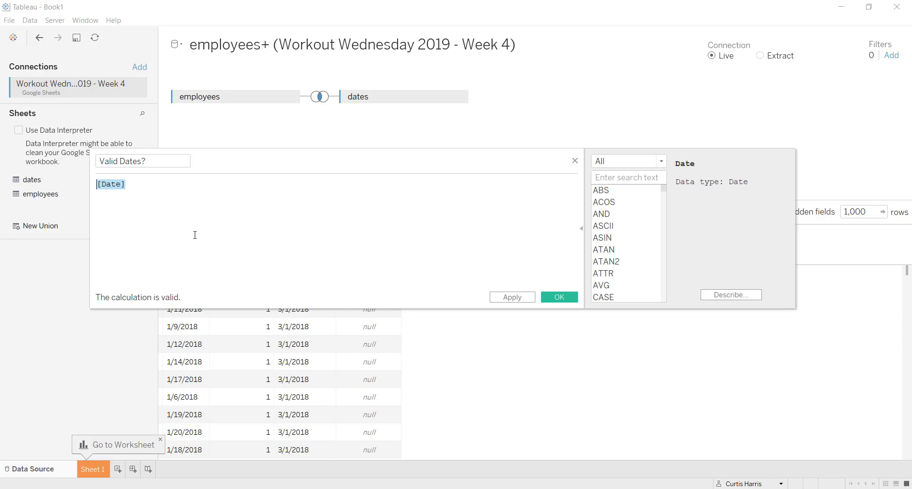
# Step: Begin the Valid Dates? formula with the condition [Date]>=[Hire Date] followed by AND
pyautogui.press('Right')
pyautogui.write('>=')
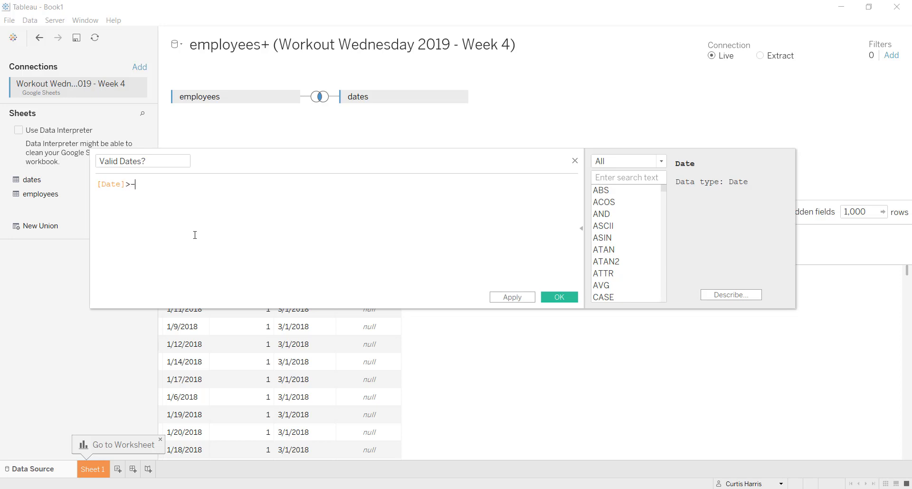
pyautogui.write('=hire')
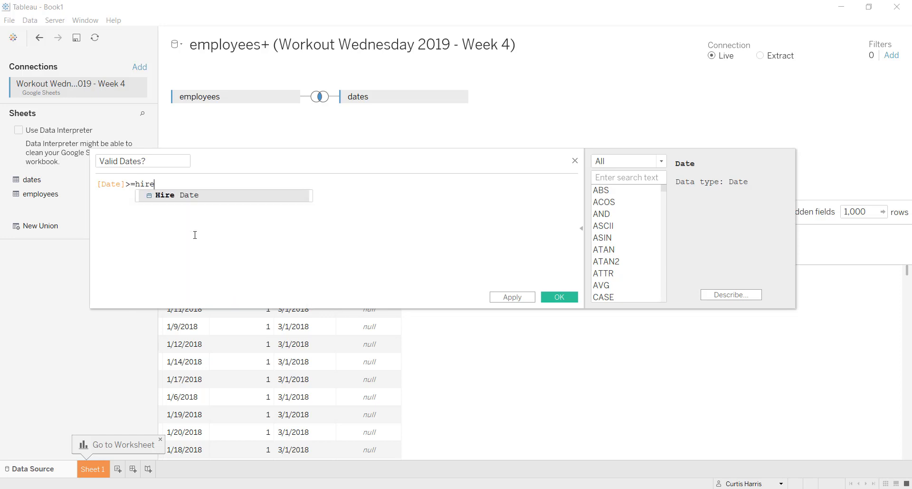
pyautogui.press('Return')
pyautogui.write('AND')
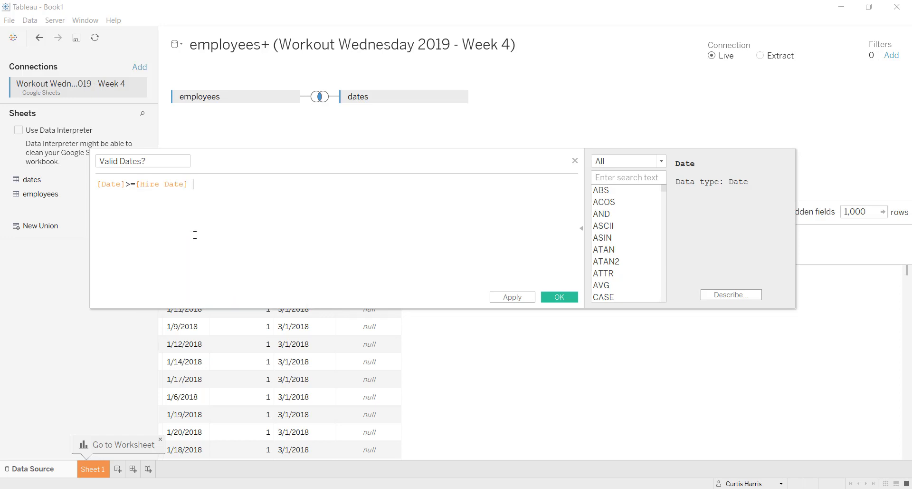
# Step: Complete the Valid Dates? formula with [Date]<=IFNULL([Term Date],TODAY()) and save the calculated field
pyautogui.write(' da')
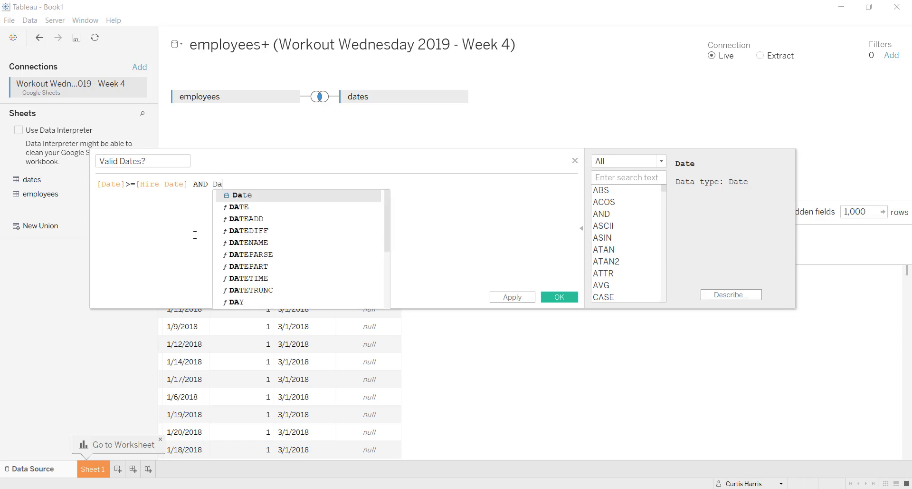
pyautogui.press('Return')
pyautogui.write('<=')
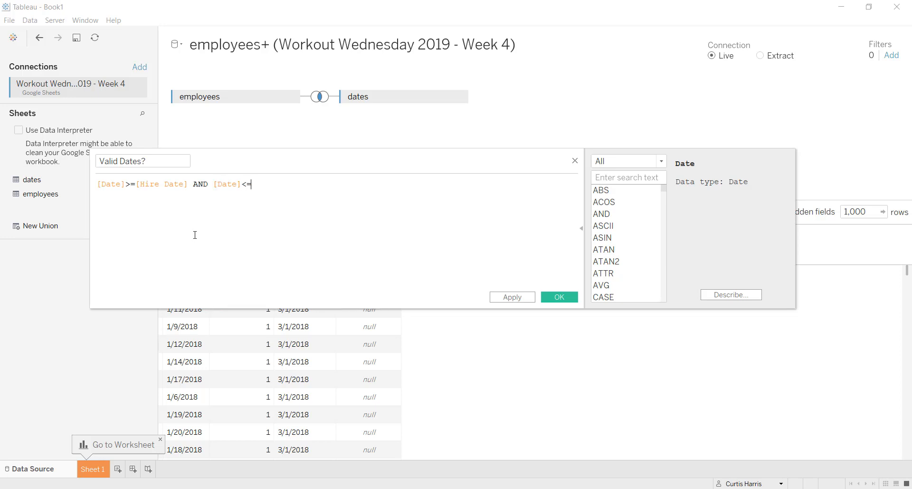
pyautogui.write('IFNULL')
pyautogui.press('Return')
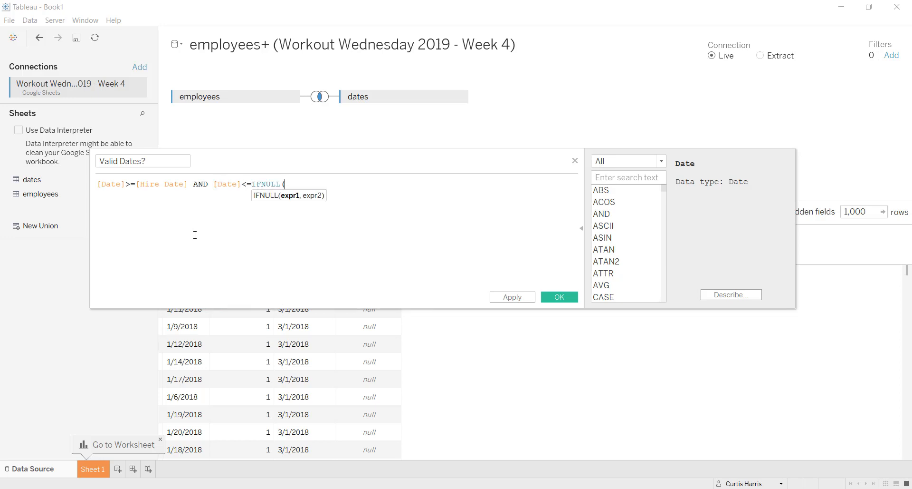
pyautogui.write('te')
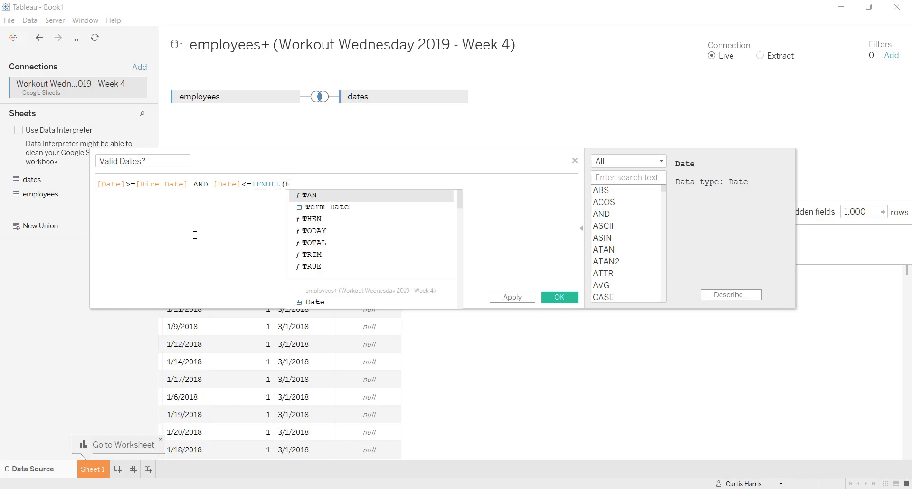
pyautogui.press('Return')
pyautogui.write(',tod')
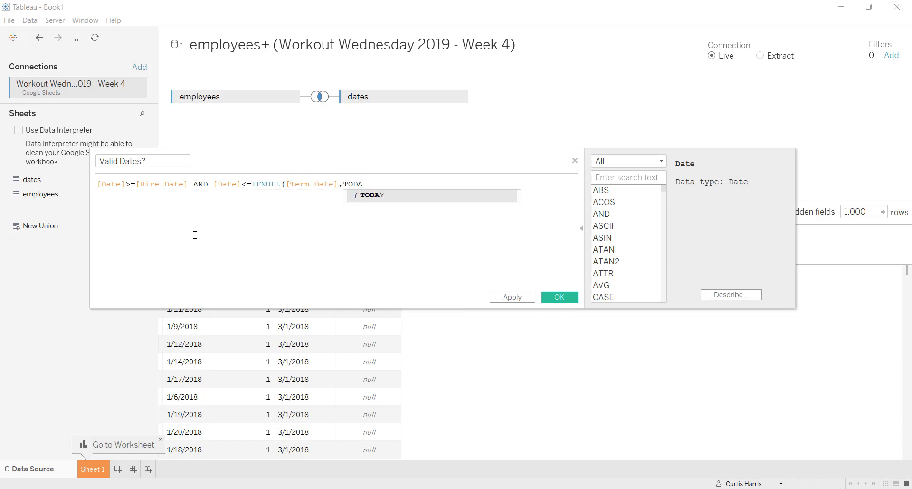
pyautogui.press('Return')
pyautogui.write('))')
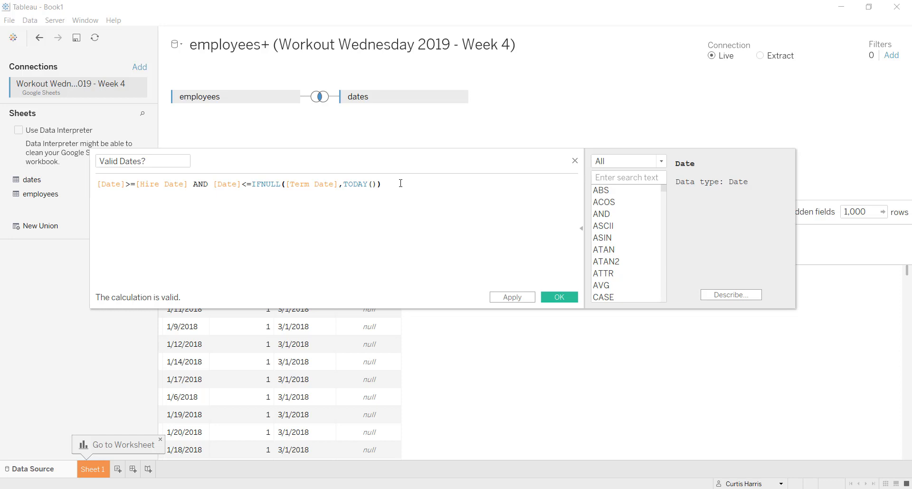
pyautogui.click(560, 297)
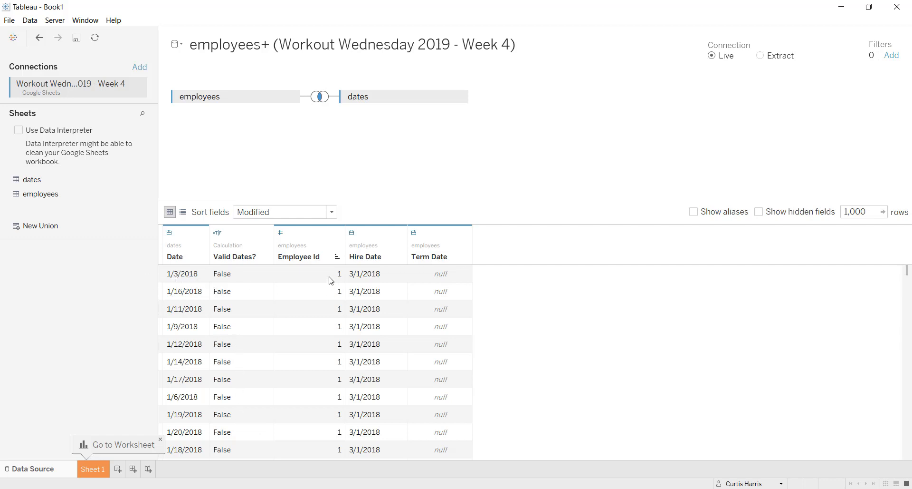
# Step: Sort the preview rows by Valid Dates? in descending order and set the preview row limit to 999999
pyautogui.scroll(-7, 280, 344)
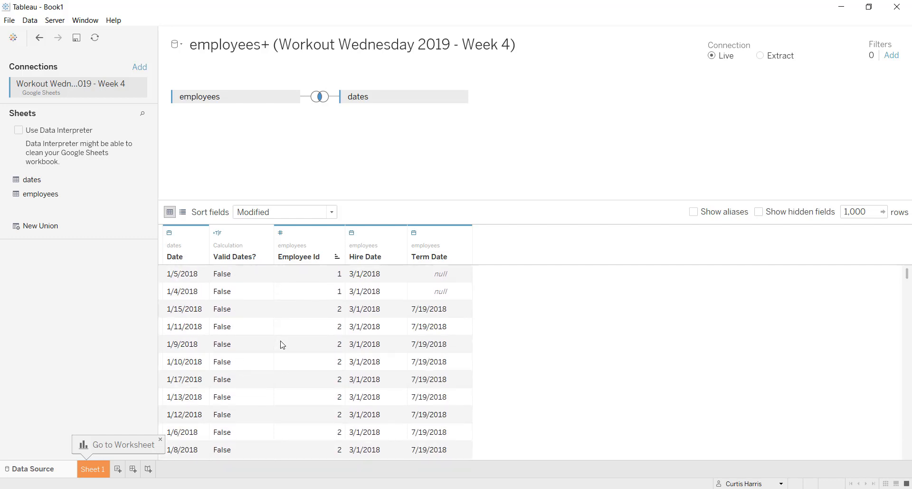
pyautogui.scroll(-15, 287, 344)
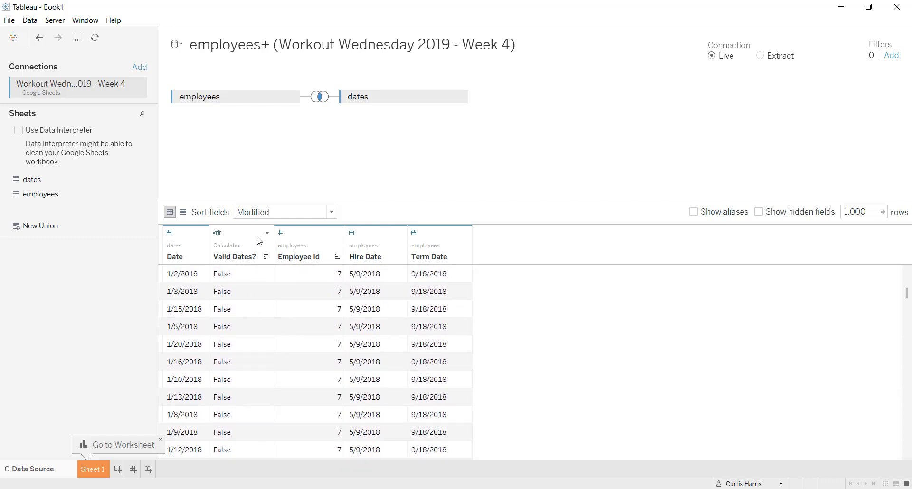
pyautogui.scroll(8, 280, 309)
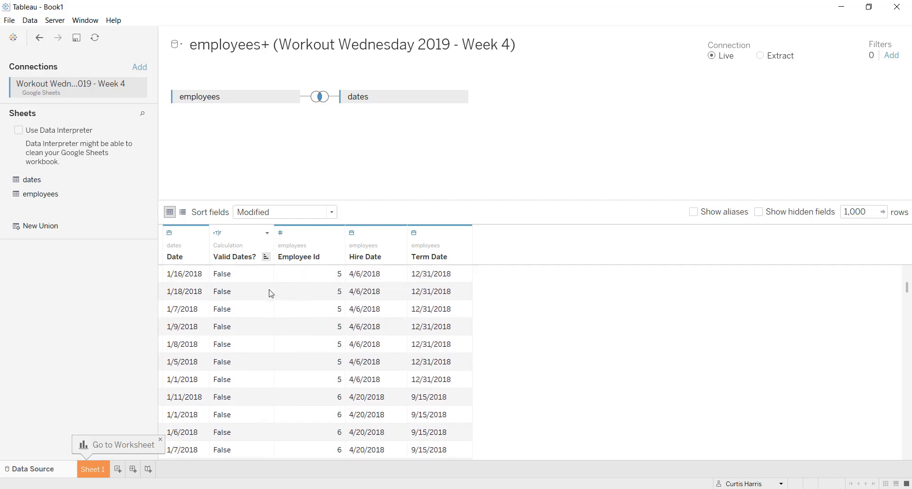
pyautogui.click(266, 258)
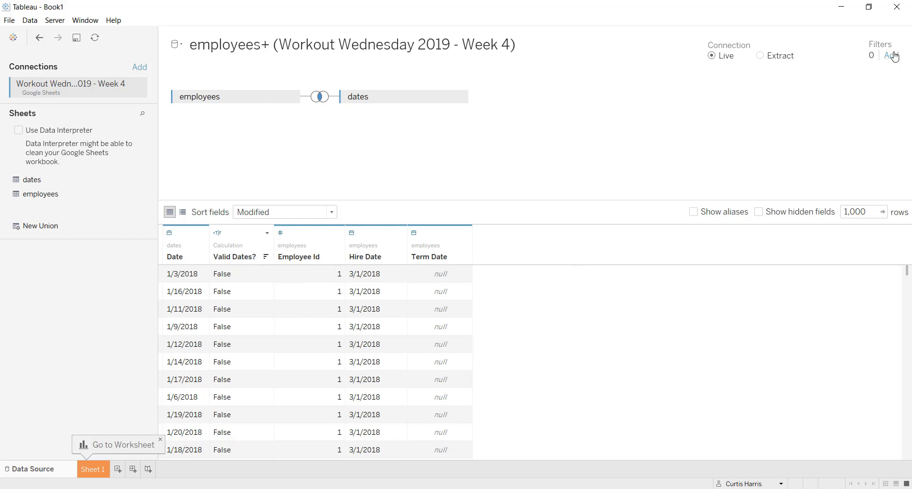
pyautogui.click(863, 212)
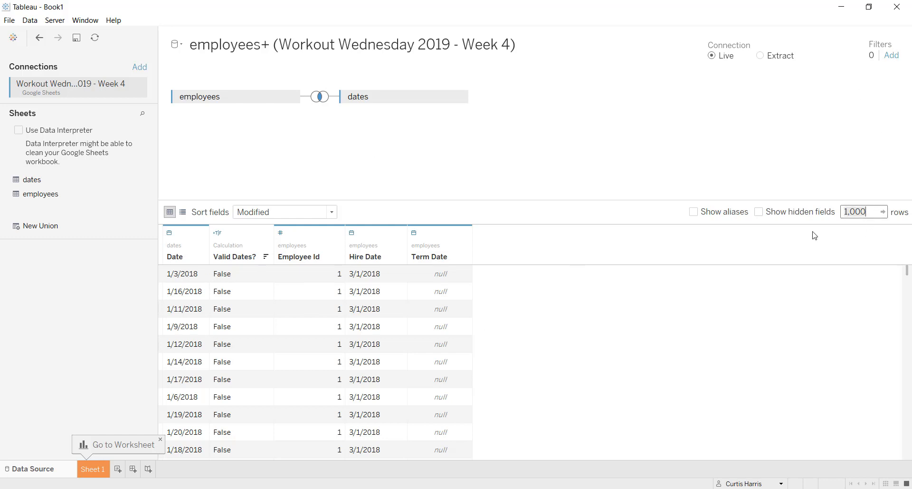
pyautogui.write('999999')
pyautogui.press('Return')
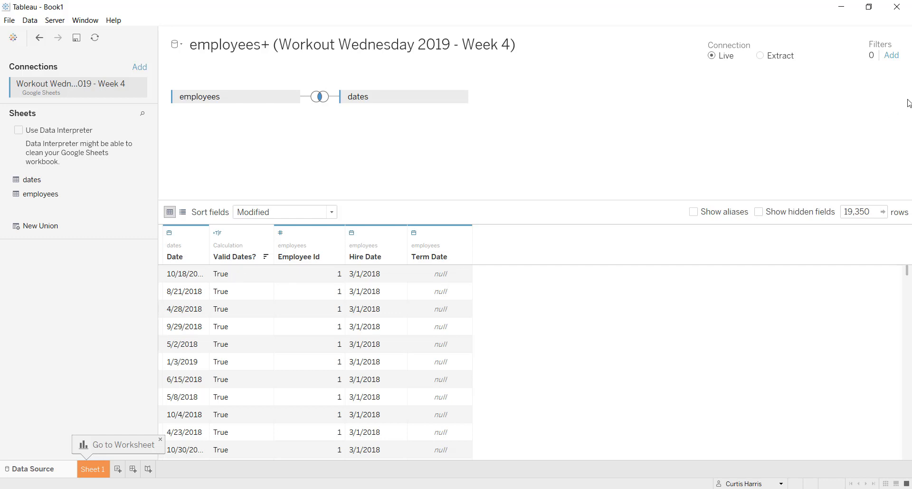
# Step: Add a data source filter on Valid Dates? that keeps only True
pyautogui.click(892, 55)
pyautogui.click(382, 274)
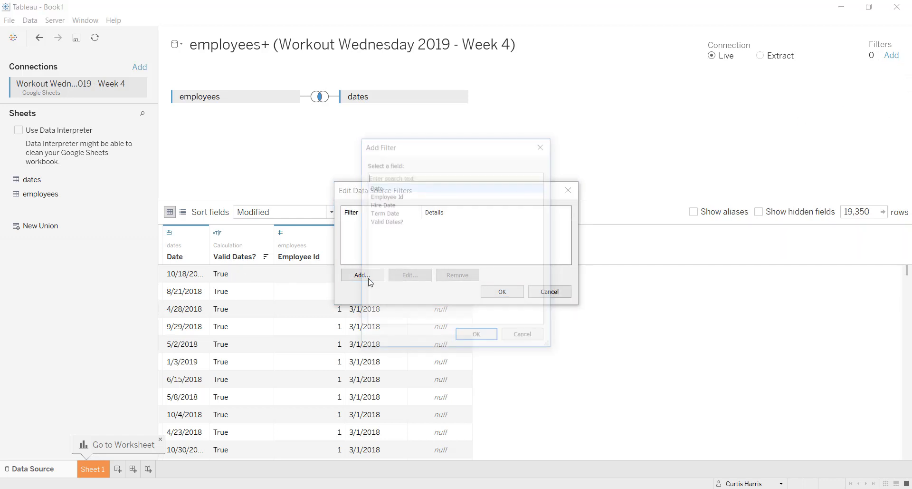
pyautogui.click(386, 221)
pyautogui.doubleClick(386, 222)
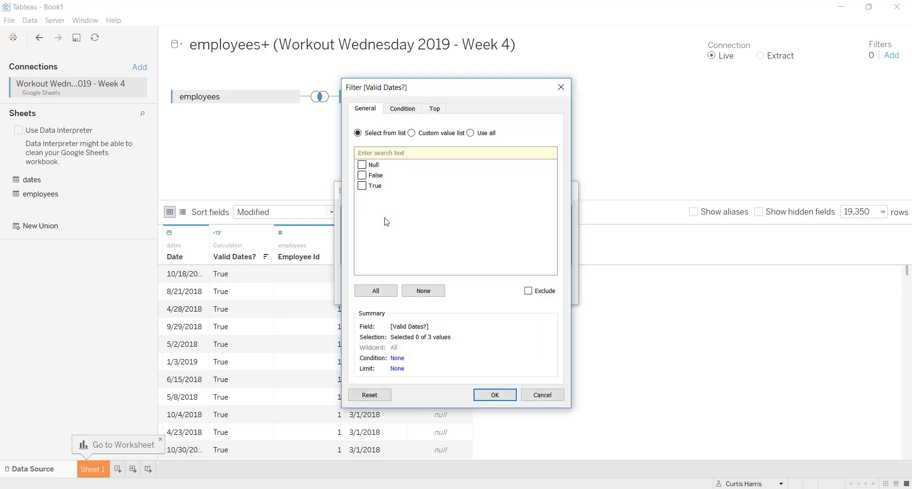
pyautogui.click(362, 186)
pyautogui.click(502, 399)
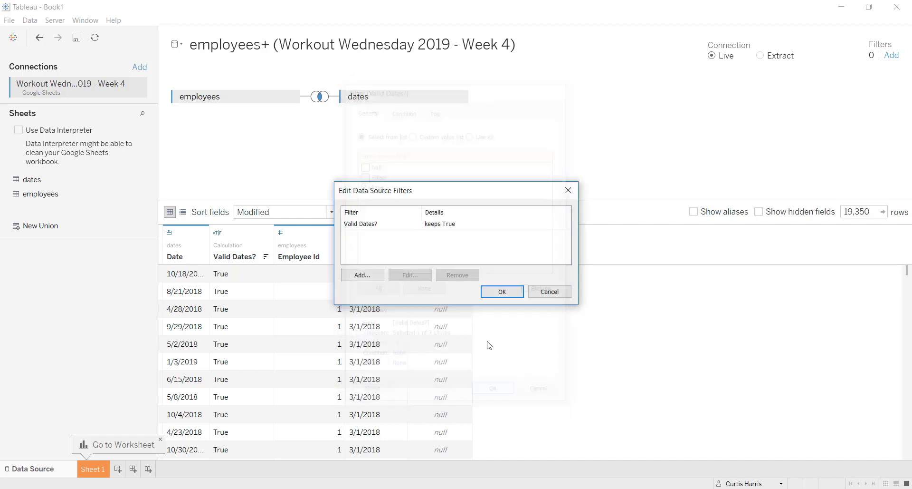
pyautogui.click(505, 291)
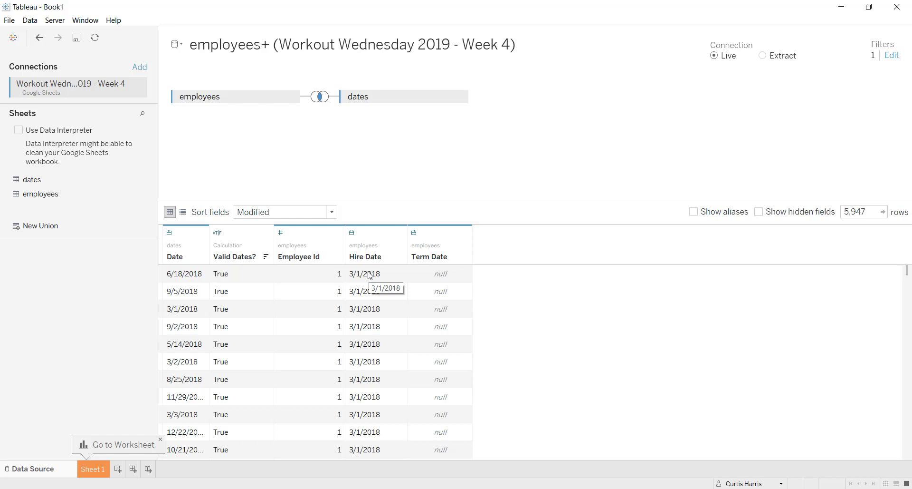
# Step: Switch from the data source to the Sheet 1 worksheet
pyautogui.doubleClick(870, 210)
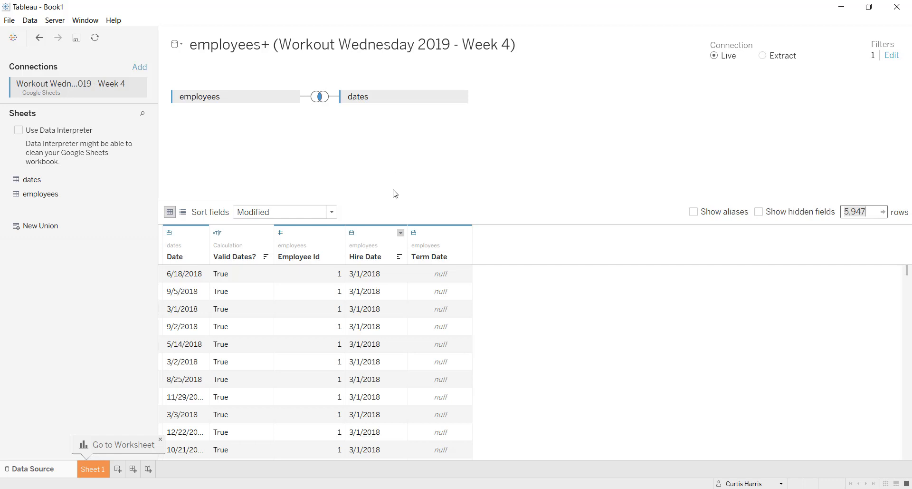
pyautogui.click(91, 470)
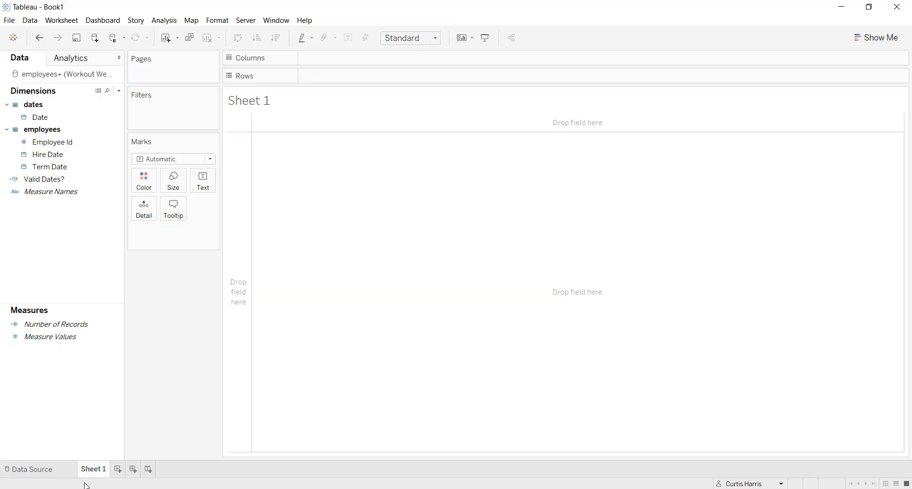